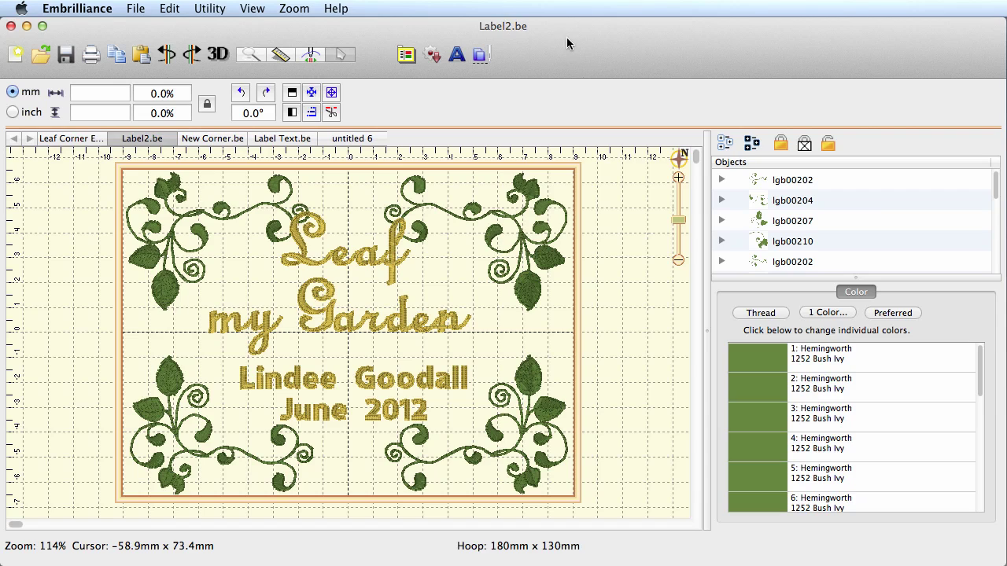
# Step: Bring up the Label Text.be design with its six purple Madeira 1080 Orchid script lines
pyautogui.click(287, 140)
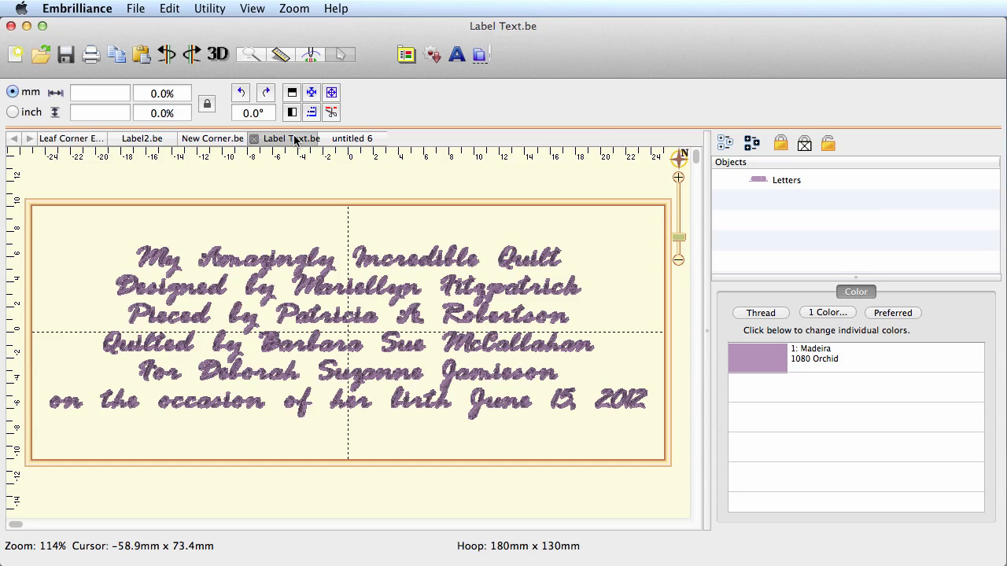
pyautogui.click(295, 139)
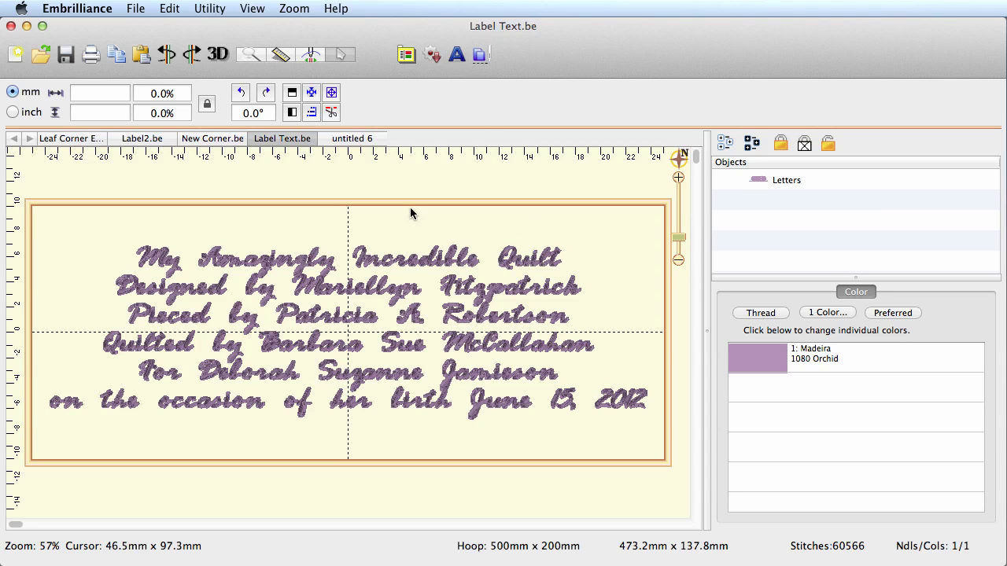
# Step: Review the Label2 leaf label and the New Corner vine, then switch to the blank untitled 6 design
pyautogui.click(146, 139)
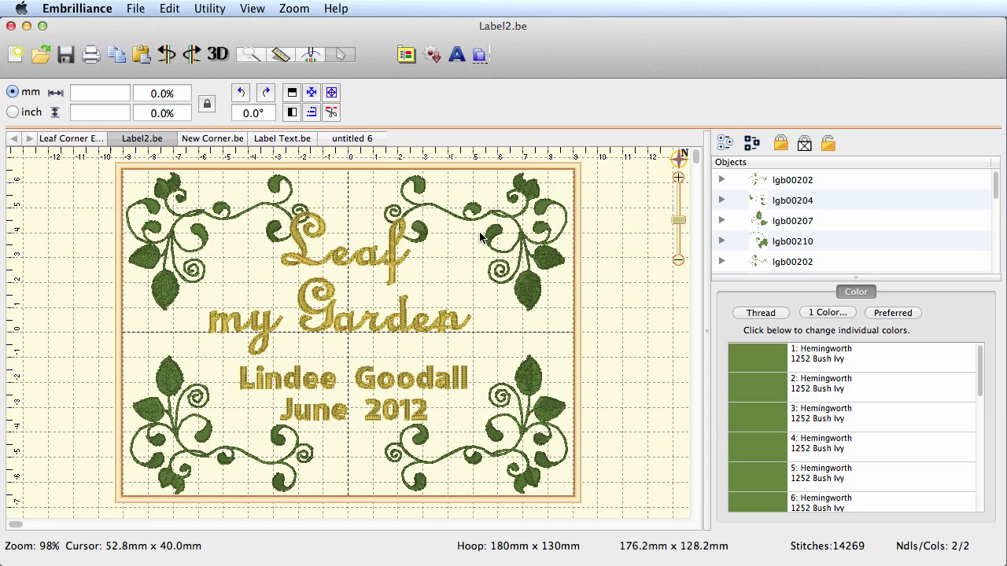
pyautogui.click(220, 137)
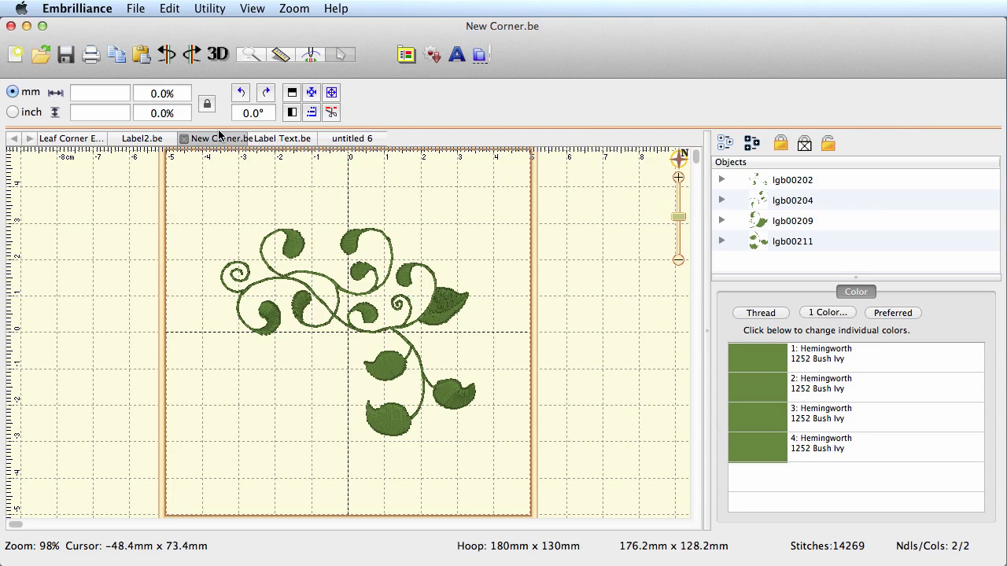
pyautogui.click(334, 141)
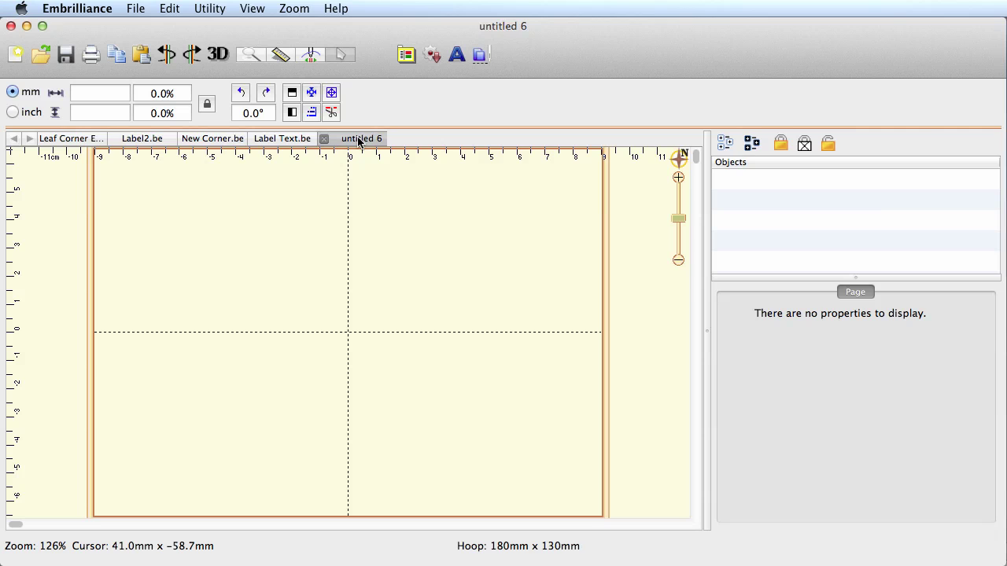
# Step: Copy the whole New Corner vine and paste it into untitled 6
pyautogui.click(234, 144)
pyautogui.click(285, 276)
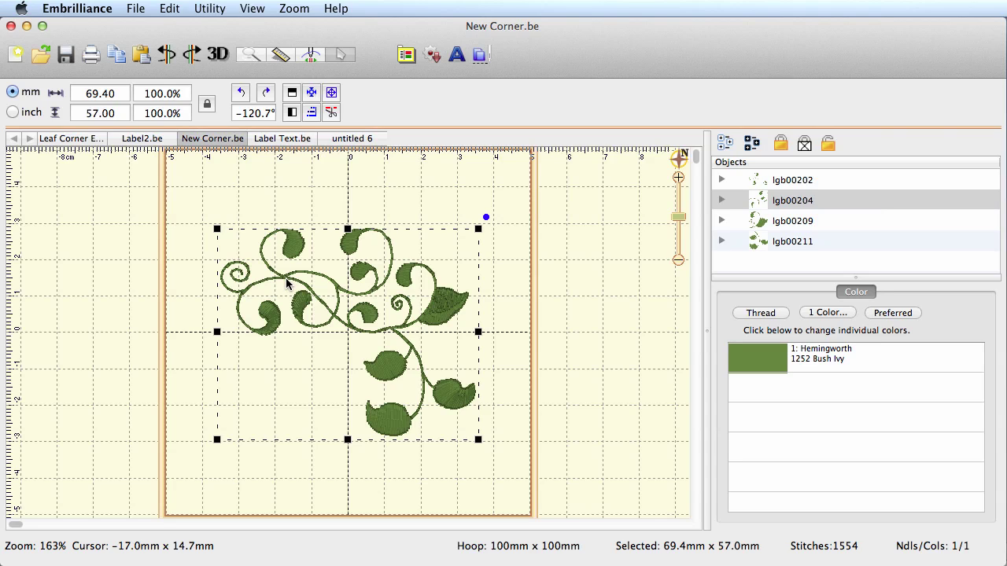
pyautogui.press('super+c')
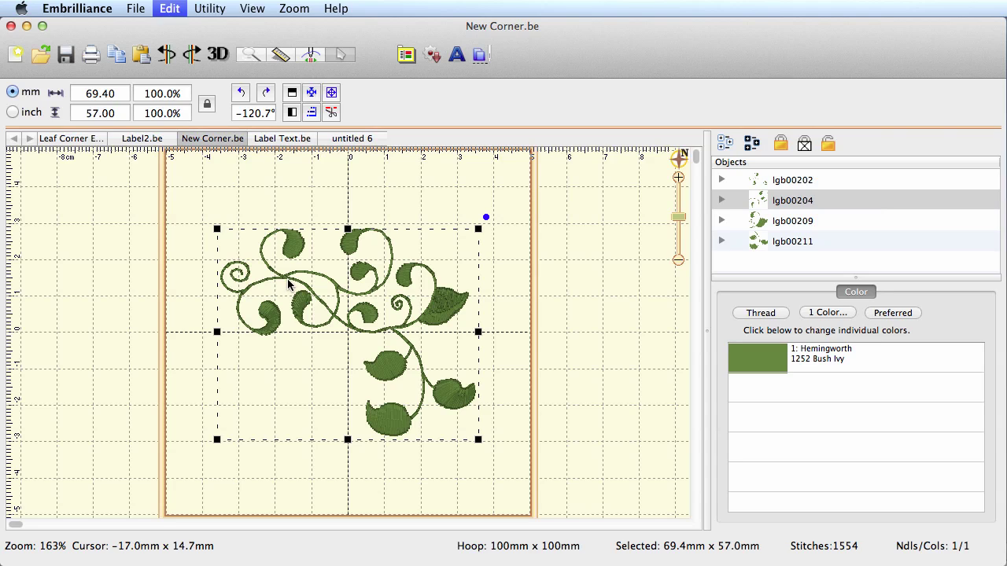
pyautogui.click(360, 140)
pyautogui.press('super+v')
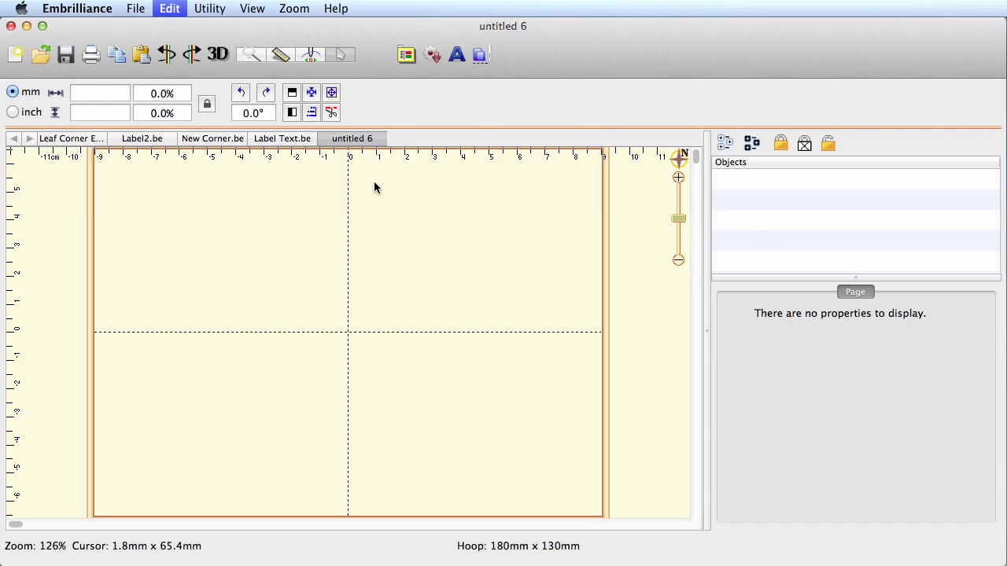
# Step: Move the vine to the hoop's upper-right corner and paste a second copy on top of it
pyautogui.click(454, 307)
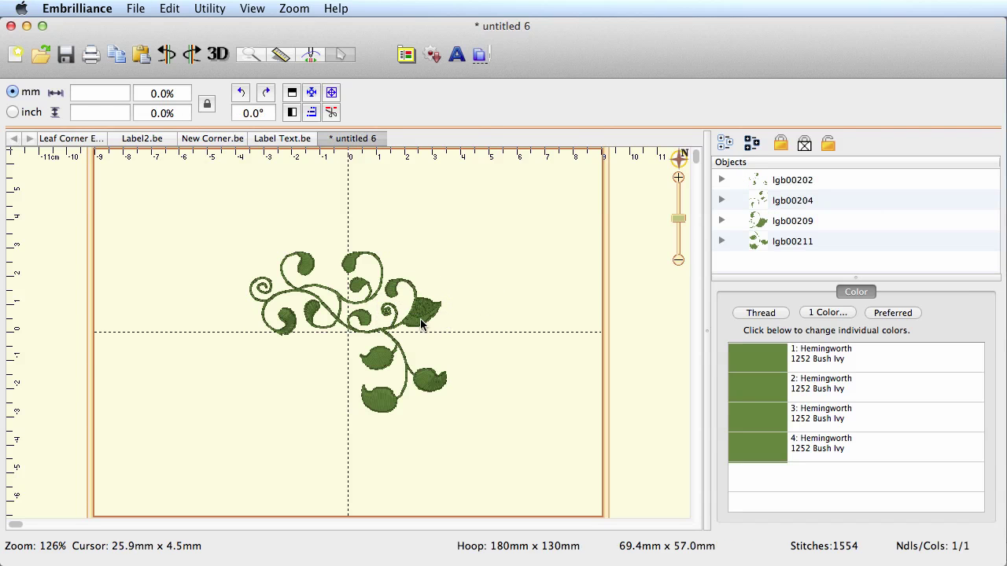
pyautogui.moveTo(421, 323); pyautogui.dragTo(571, 231)
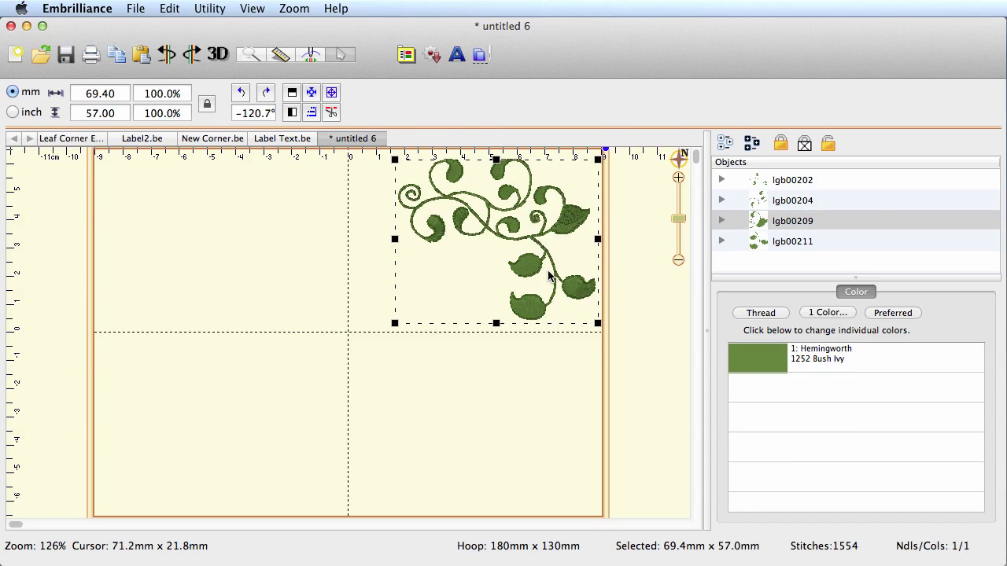
pyautogui.press('super+v')
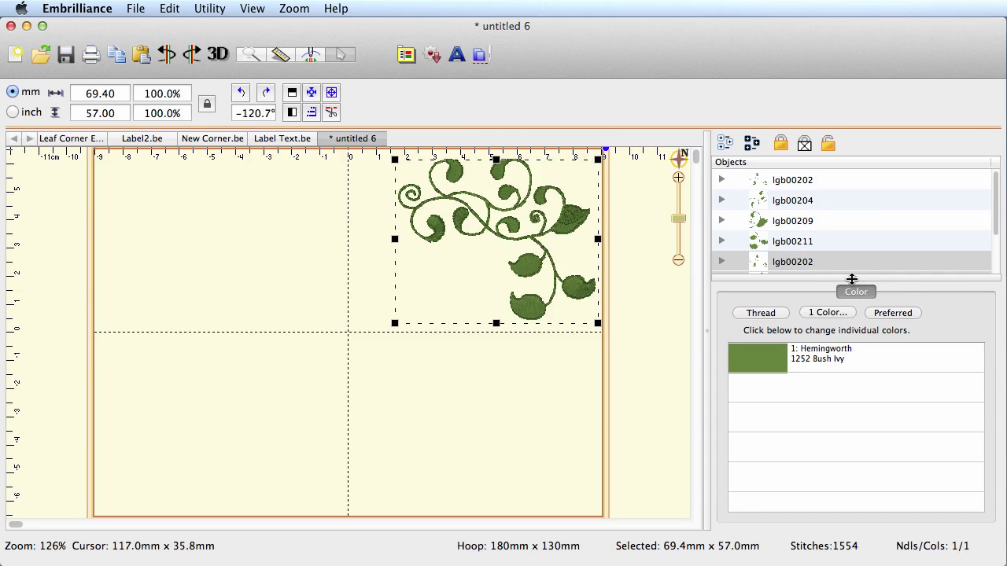
pyautogui.moveTo(856, 277); pyautogui.dragTo(846, 372)
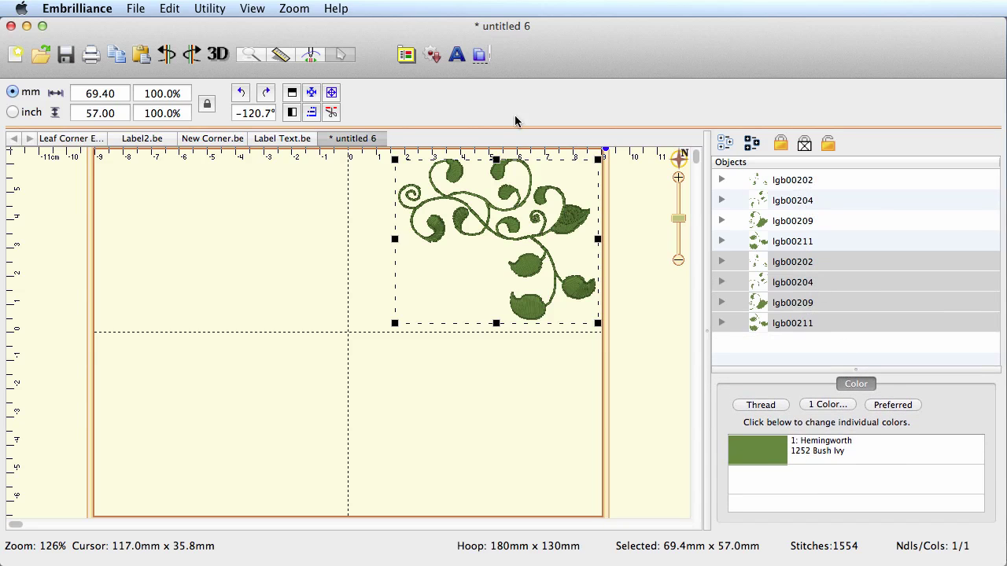
# Step: Mirror the second vine vertically into the lower-right corner, then select both vines for aligning
pyautogui.click(293, 94)
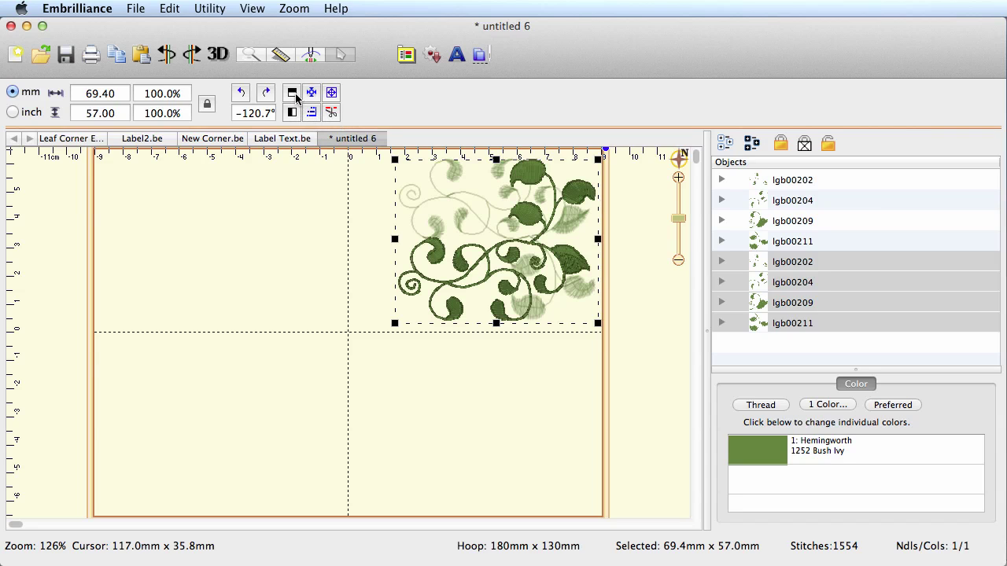
pyautogui.moveTo(561, 266); pyautogui.dragTo(561, 454)
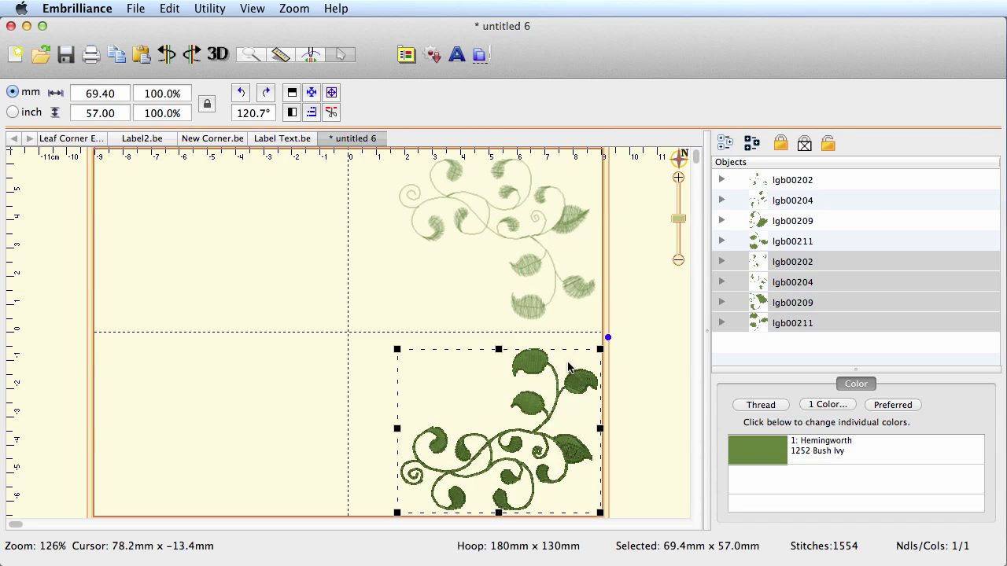
pyautogui.click(573, 295)
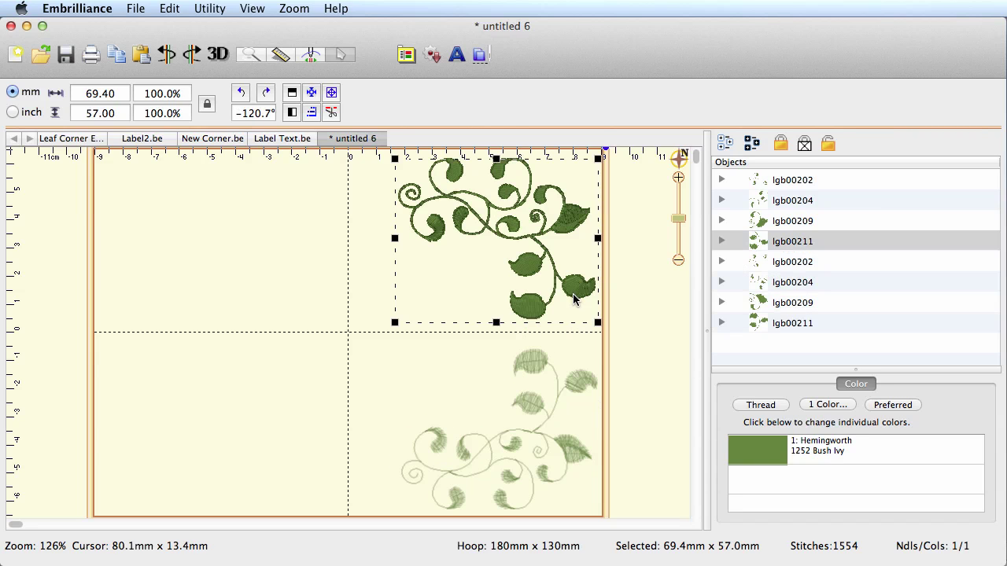
pyautogui.click(560, 379)
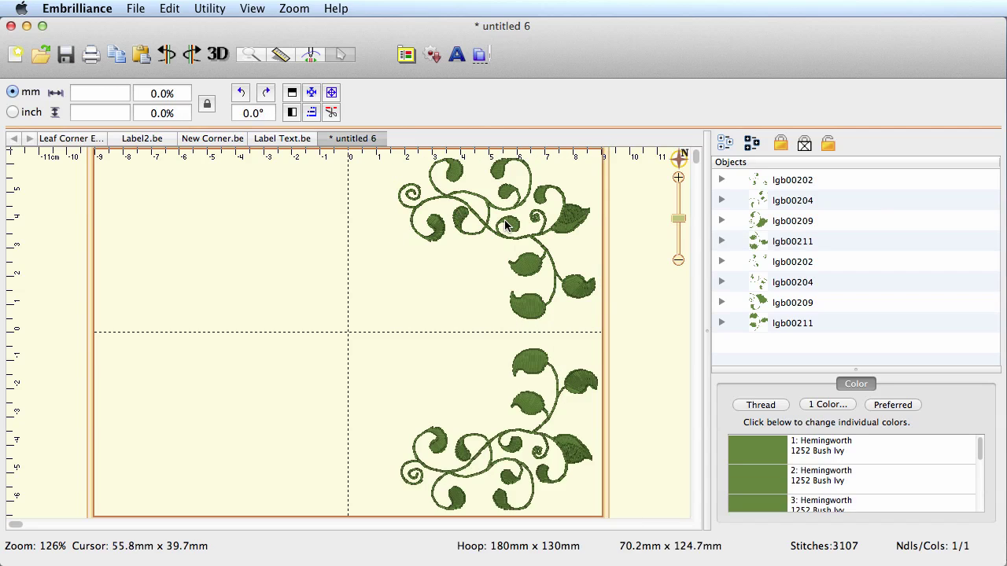
pyautogui.press('super+a')
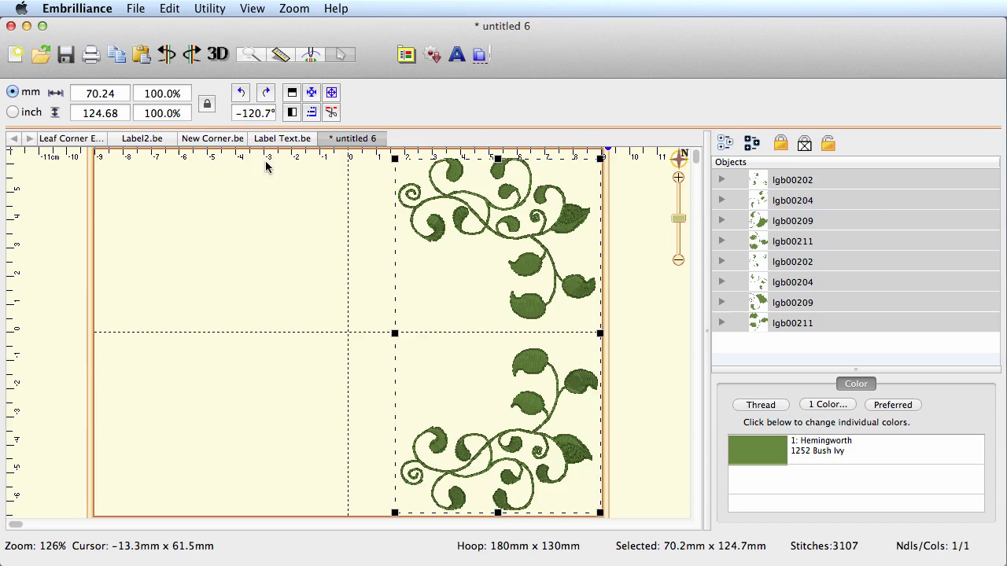
pyautogui.click(312, 114)
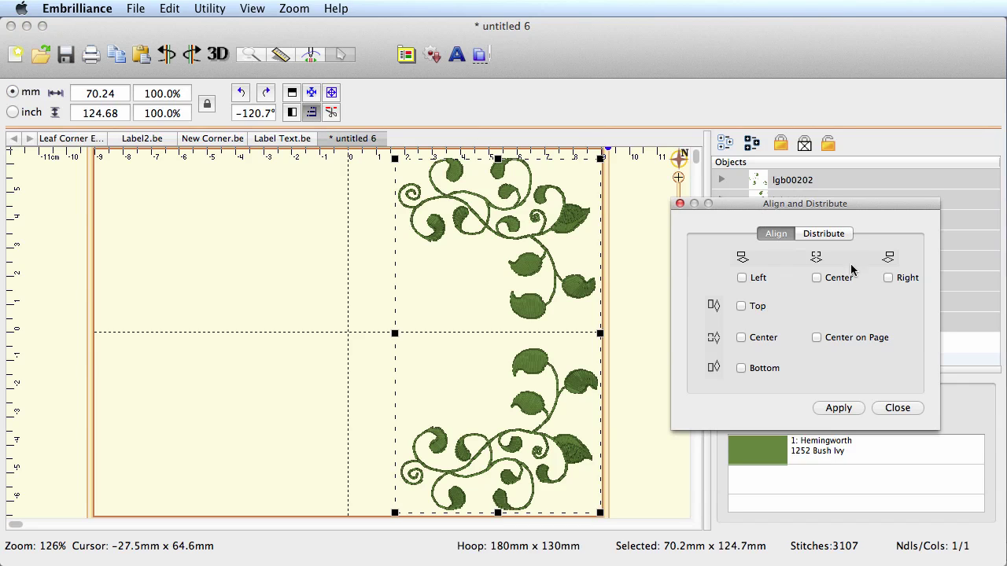
# Step: Right-align the two vine corners with Align and Distribute
pyautogui.click(889, 278)
pyautogui.click(838, 407)
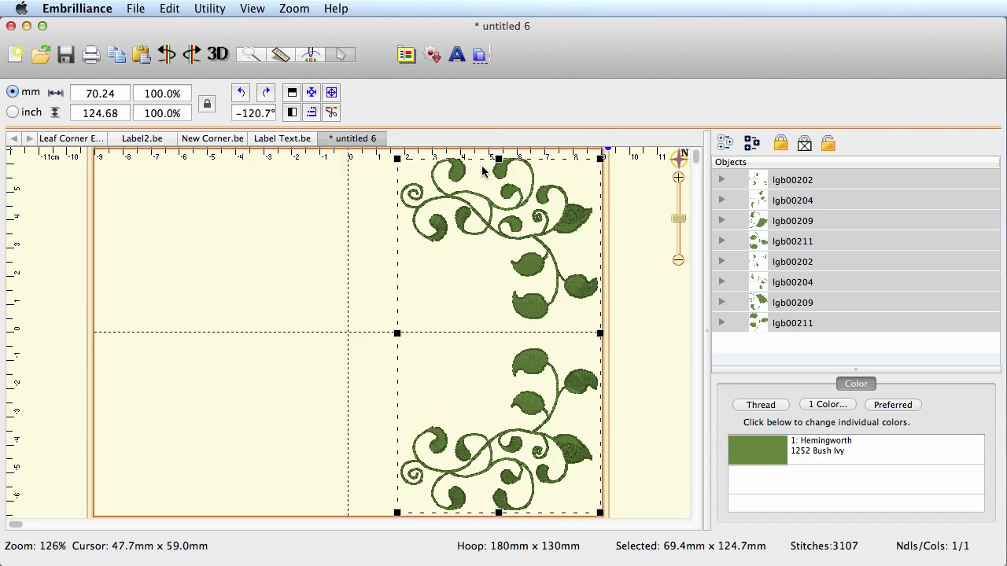
# Step: Duplicate both right-side vines, mirror them horizontally, and move them to the hoop's left edge
pyautogui.press('super+c')
pyautogui.press('super+v')
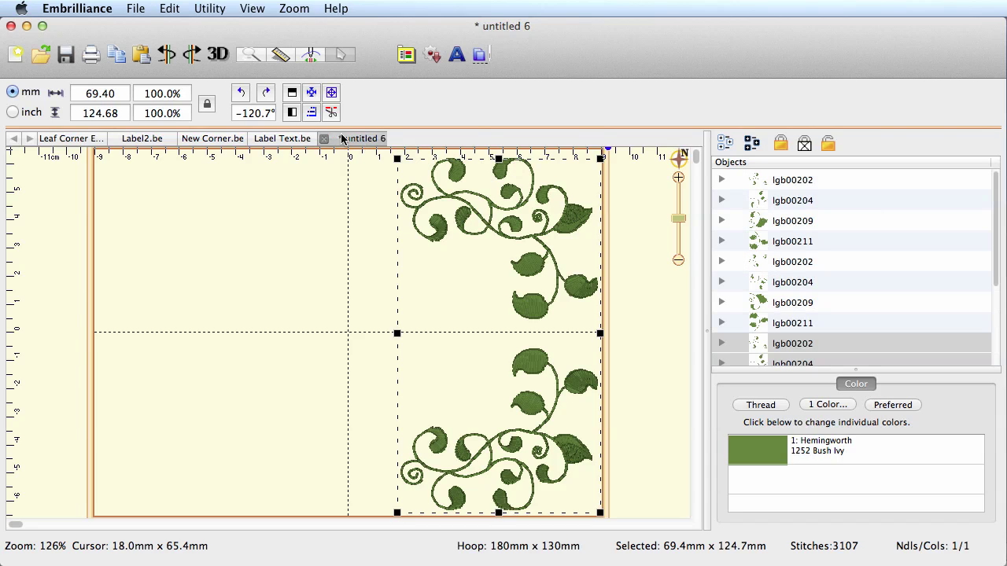
pyautogui.click(292, 112)
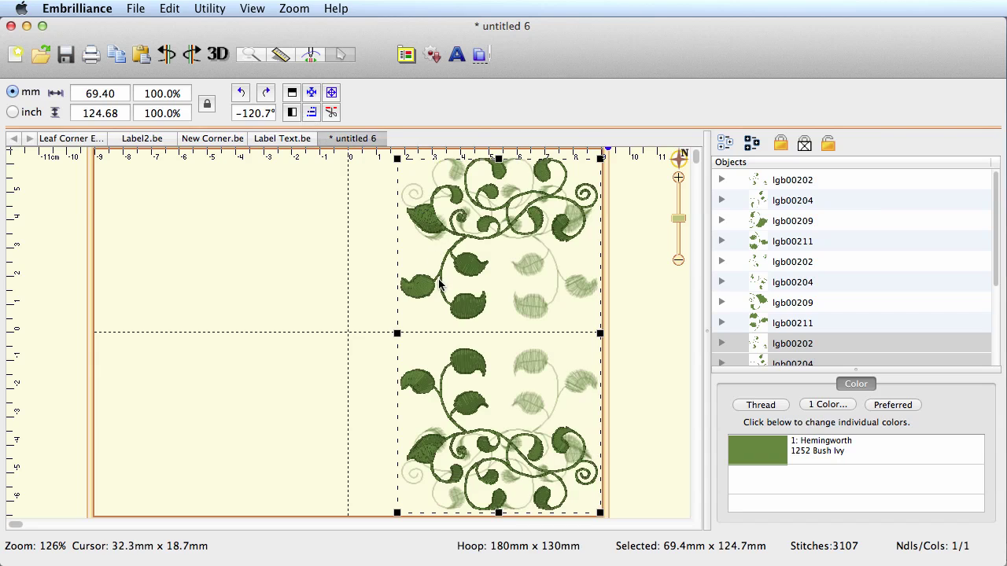
pyautogui.moveTo(438, 285); pyautogui.dragTo(139, 286)
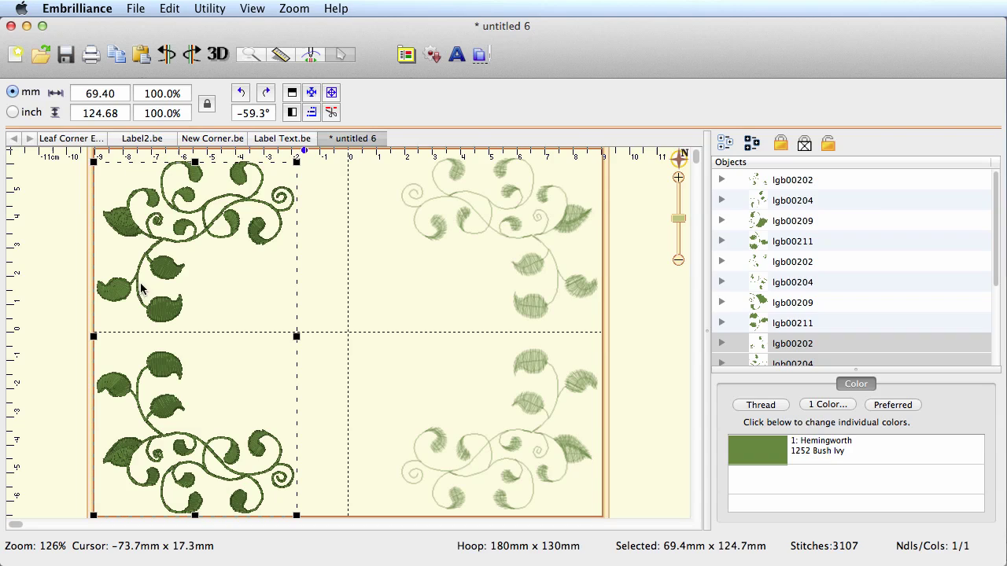
pyautogui.press('super+c')
# Step: Top-align all four vine corners, spanning 177.3mm x 124.7mm
pyautogui.press('super+a')
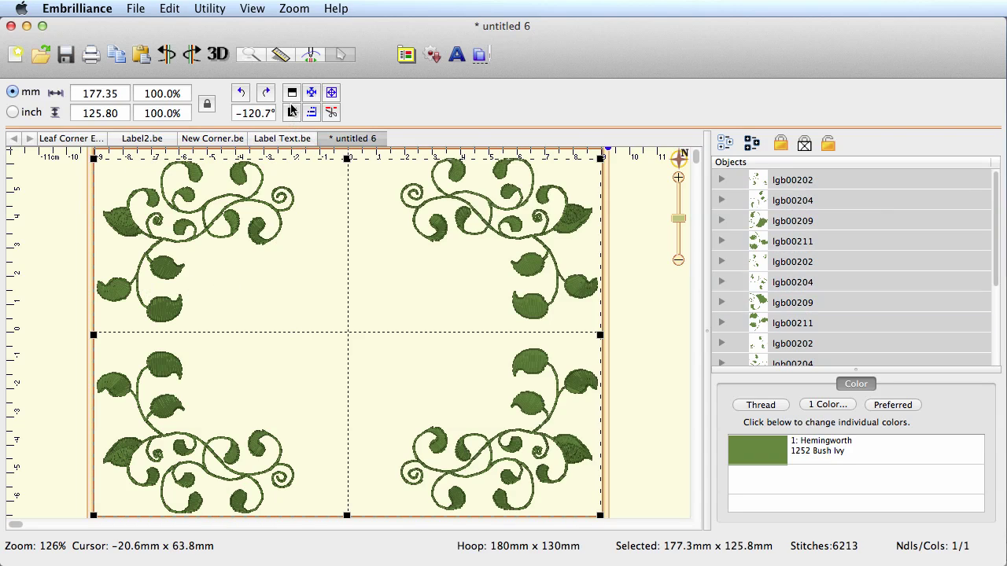
pyautogui.click(313, 113)
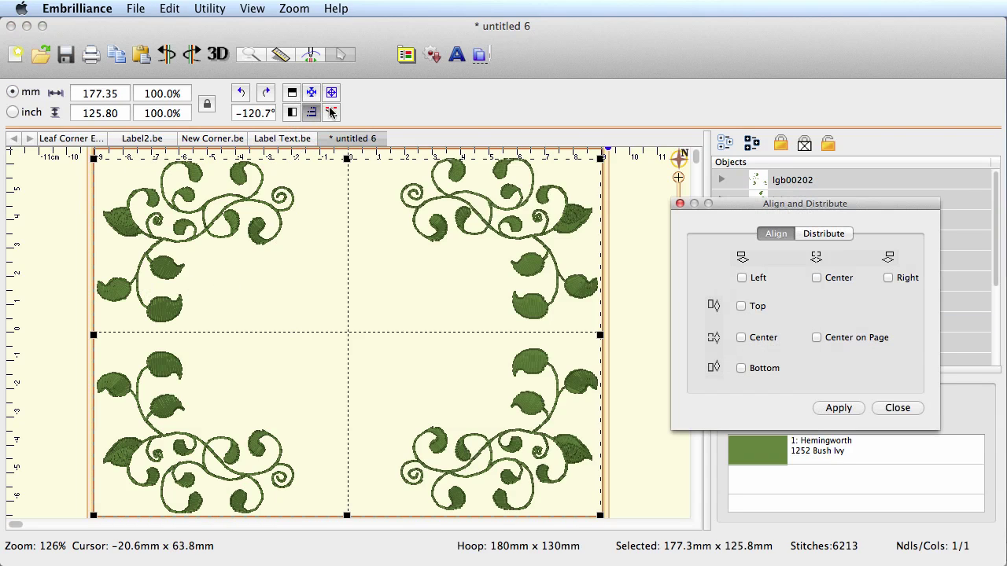
pyautogui.click(741, 306)
pyautogui.click(838, 408)
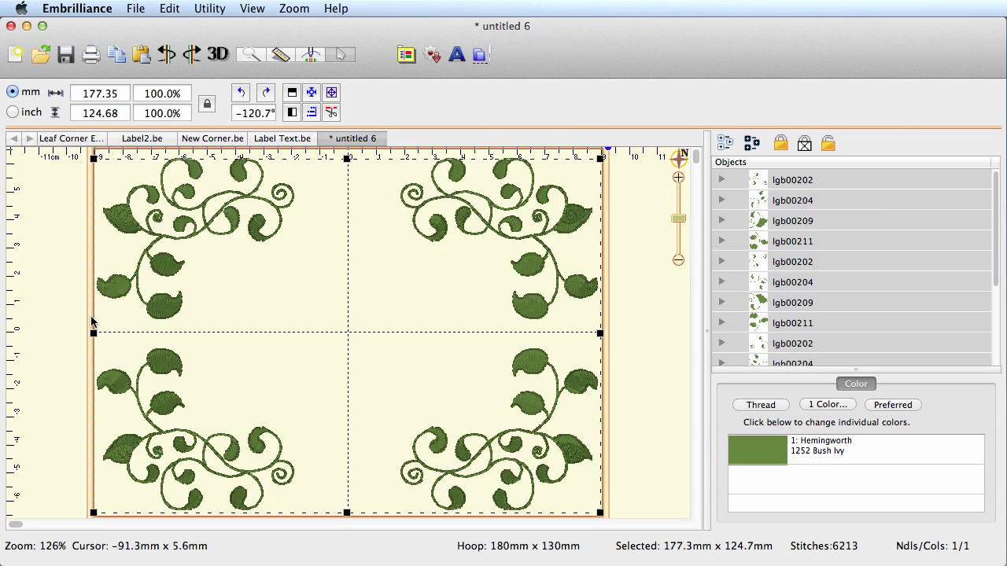
# Step: Add block lettering with the maker's name and 'June 2012' on two lines
pyautogui.click(457, 56)
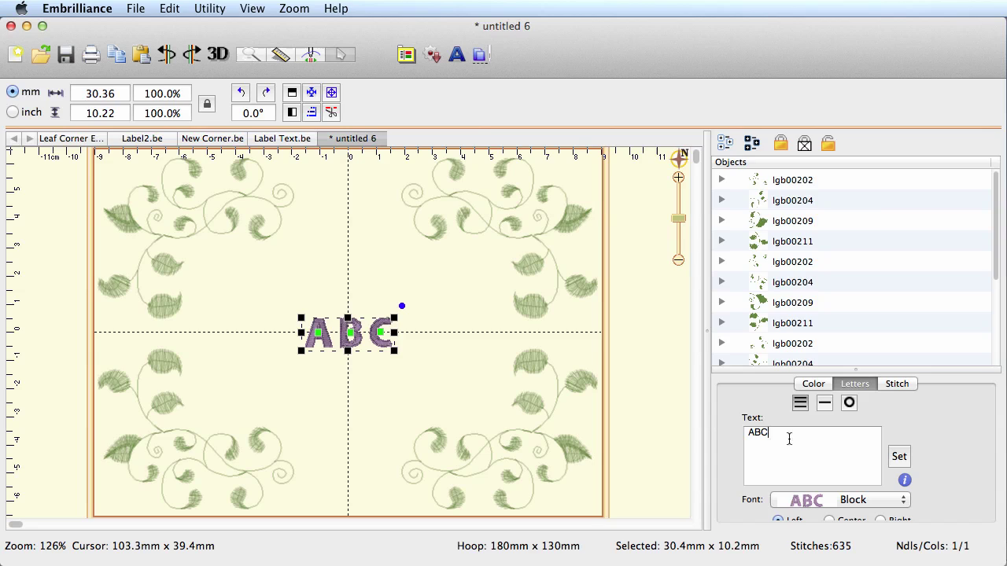
pyautogui.moveTo(791, 435); pyautogui.dragTo(743, 432)
pyautogui.write('Lindee Goodall')
pyautogui.press('Return')
pyautogui.write('June ')
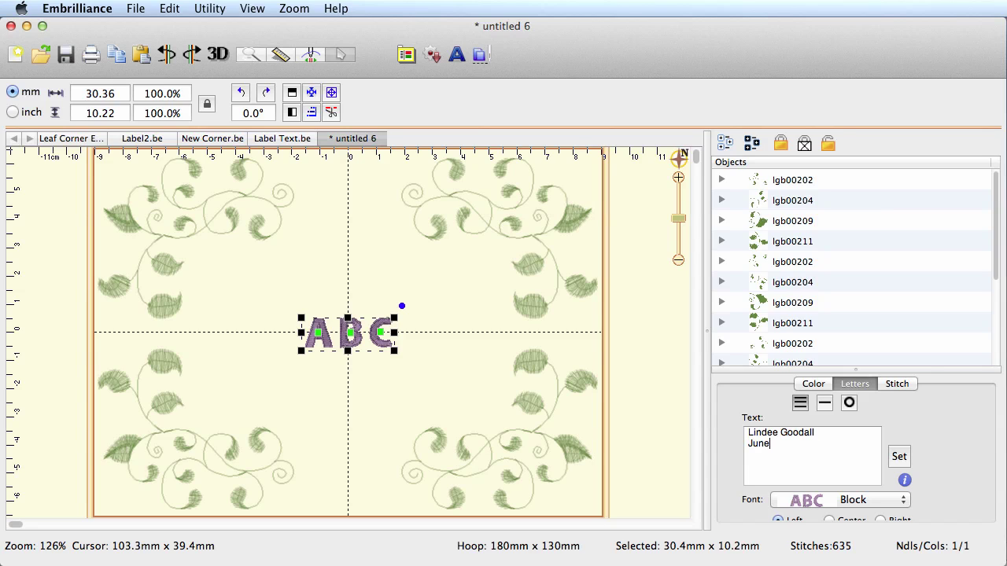
pyautogui.write('2012')
# Step: Shrink the name-and-date lettering to 79% and place it low between the vines
pyautogui.moveTo(857, 371); pyautogui.dragTo(856, 275)
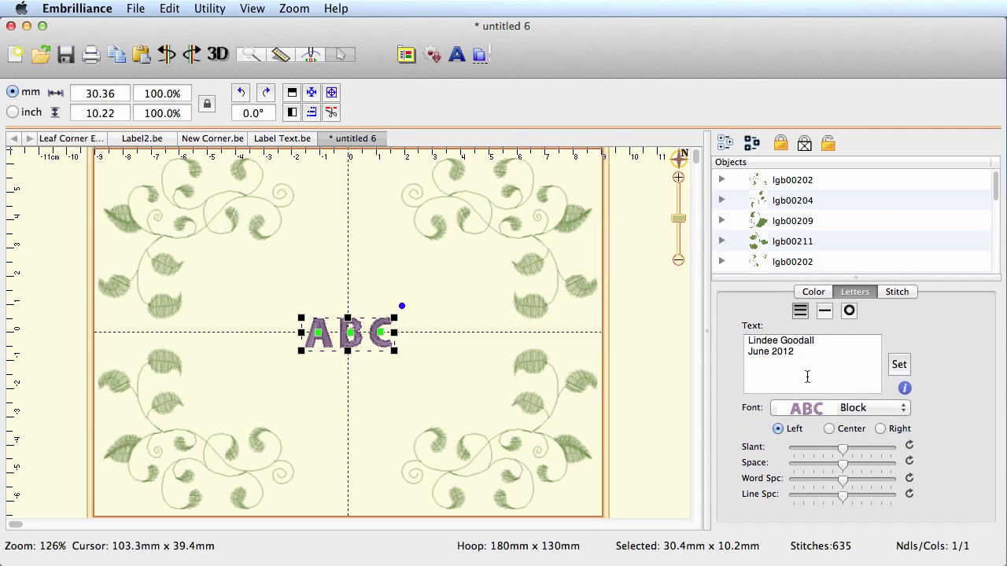
pyautogui.moveTo(810, 359); pyautogui.dragTo(766, 328)
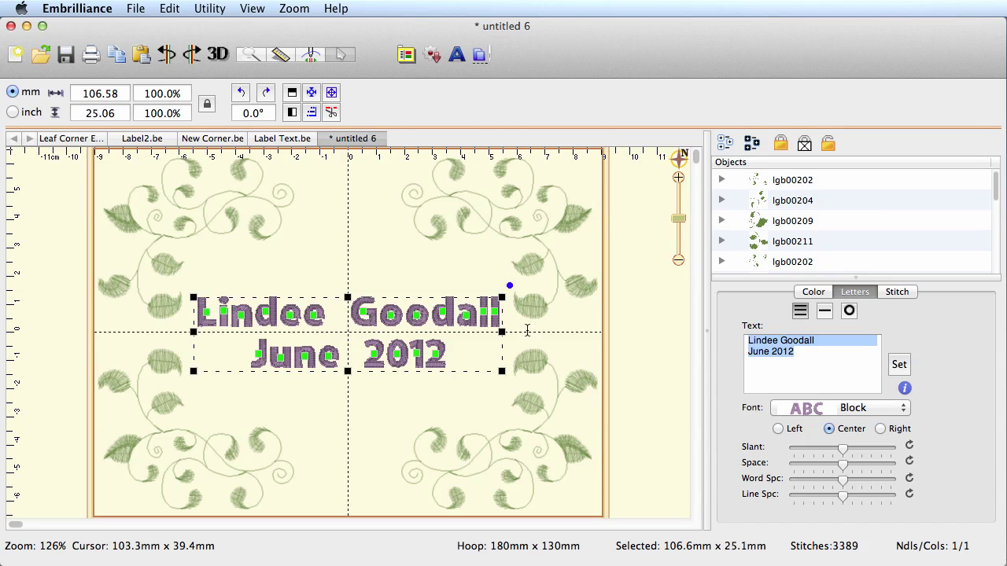
pyautogui.moveTo(502, 299); pyautogui.dragTo(416, 426)
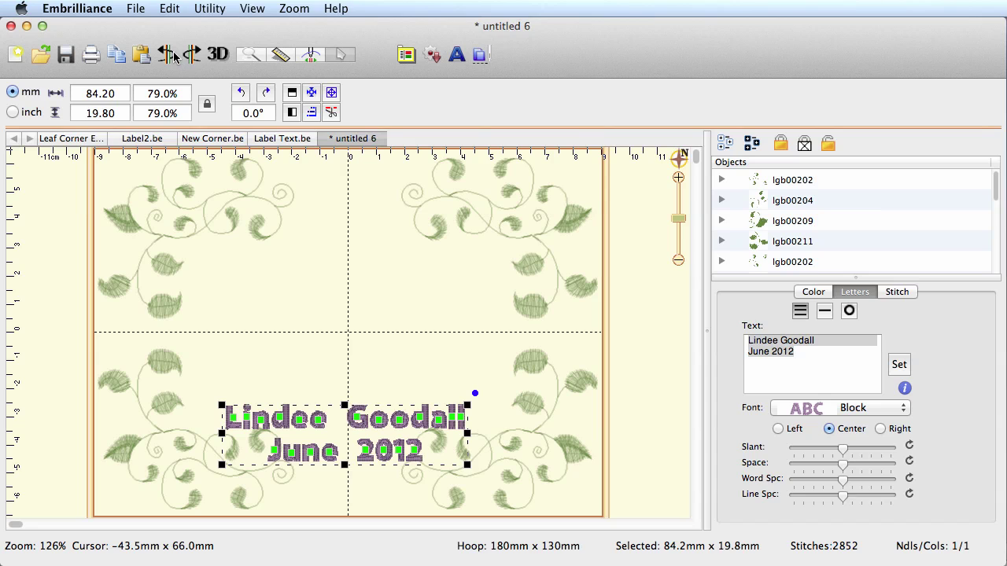
pyautogui.click(310, 226)
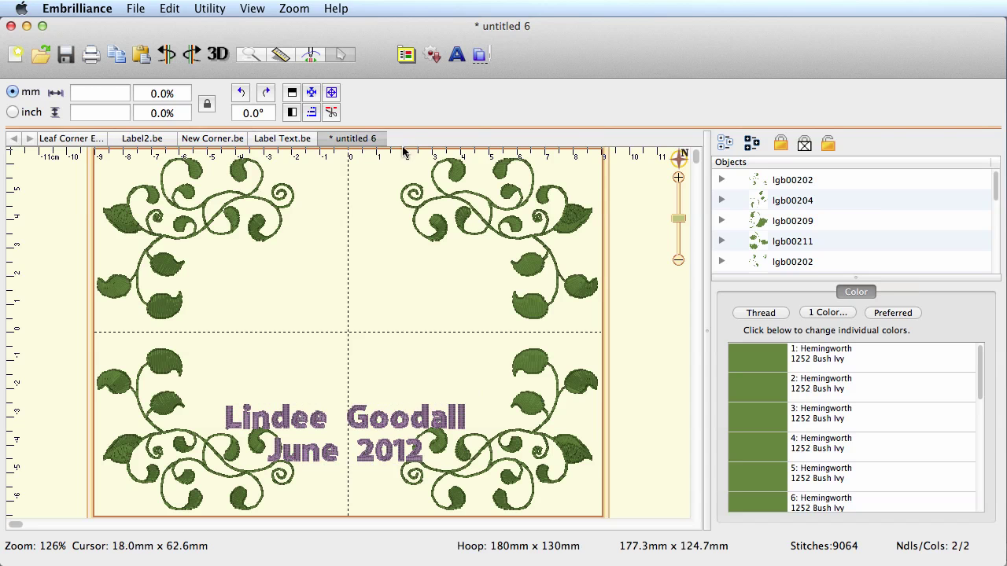
# Step: Add a second lettering object and type 'My Quilt' as its text
pyautogui.click(457, 54)
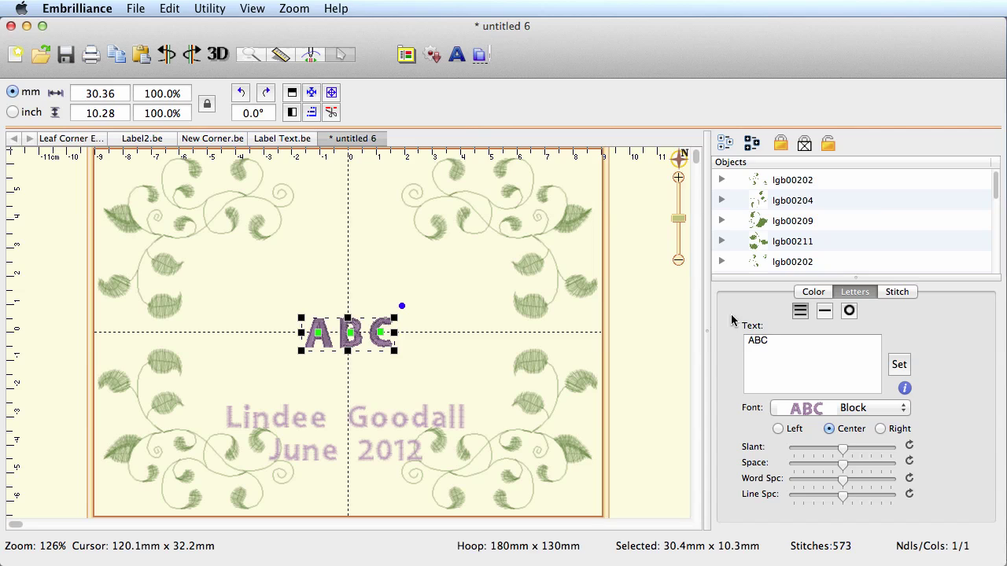
pyautogui.write('My W')
pyautogui.press('BackSpace')
pyautogui.write('Quilt')
pyautogui.moveTo(799, 339); pyautogui.dragTo(727, 340)
# Step: Try the China Cat font, then switch to a script font and re-enter 'My Quilt'
pyautogui.click(903, 412)
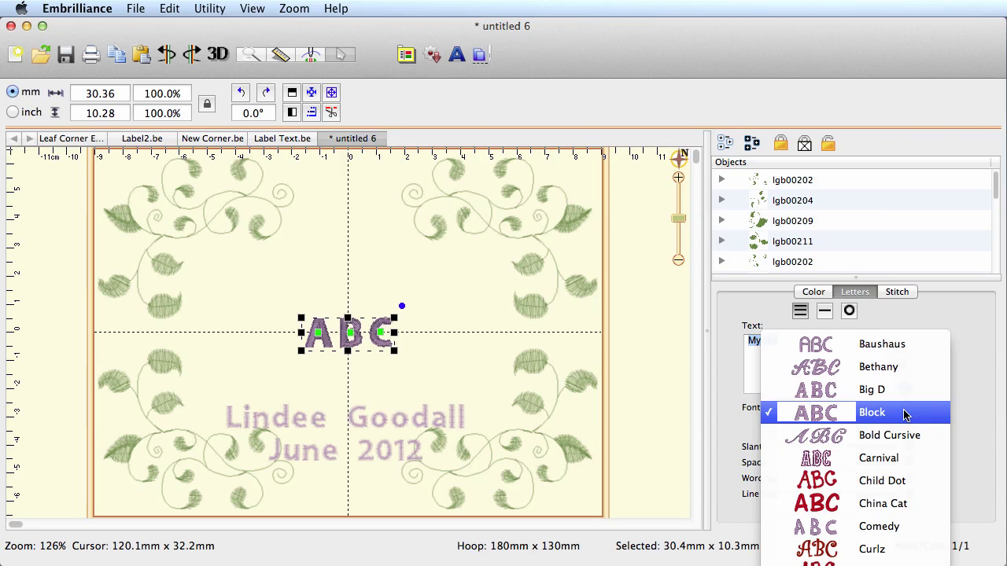
pyautogui.click(893, 501)
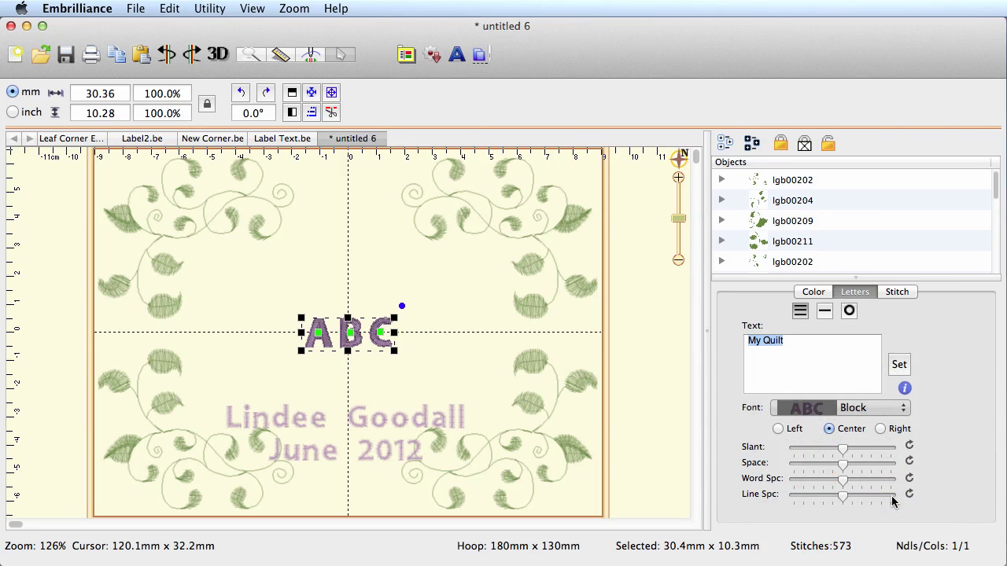
pyautogui.click(901, 407)
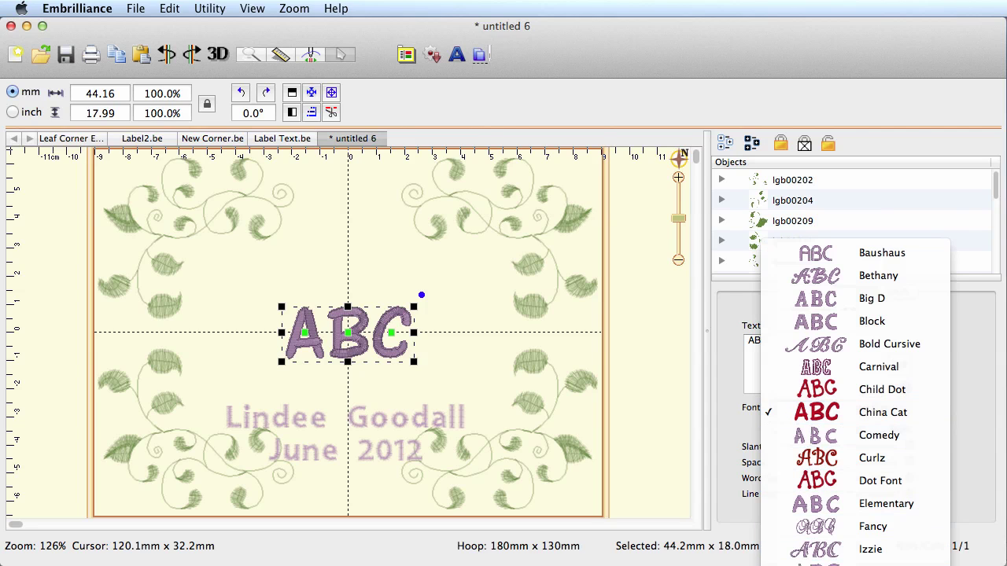
pyautogui.scroll(-1, 855, 393)
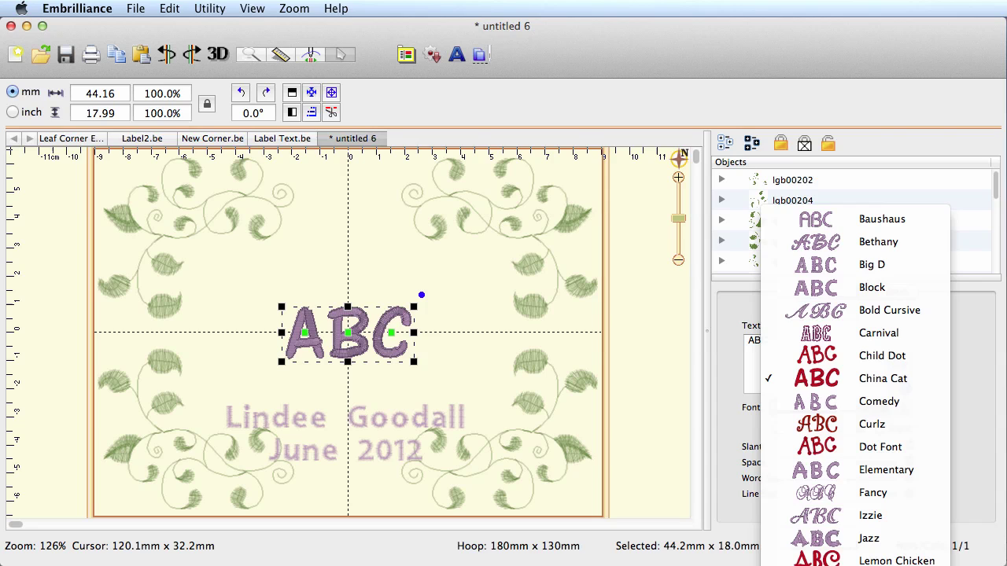
pyautogui.press('Escape')
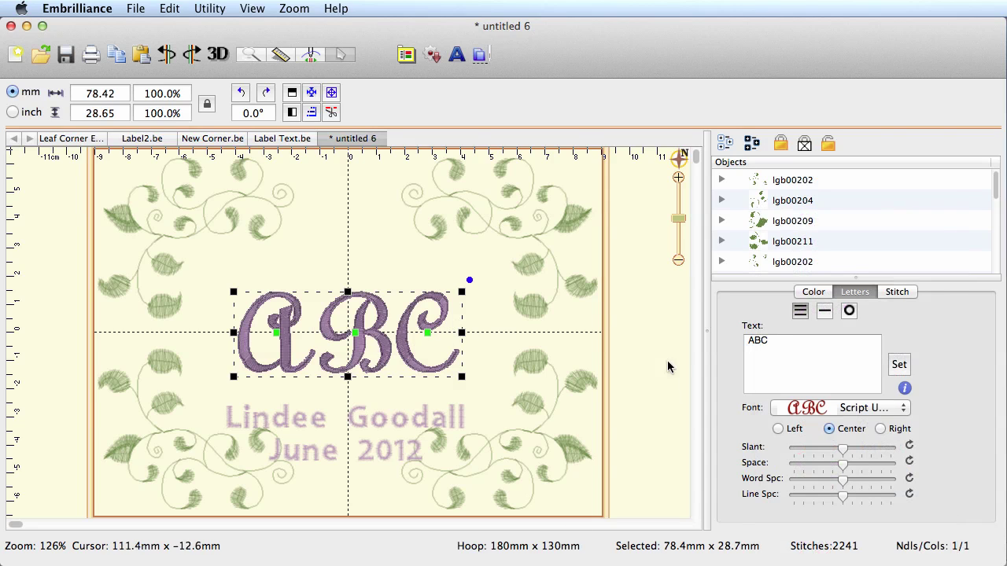
pyautogui.press('super+a')
pyautogui.write('My Quilt')
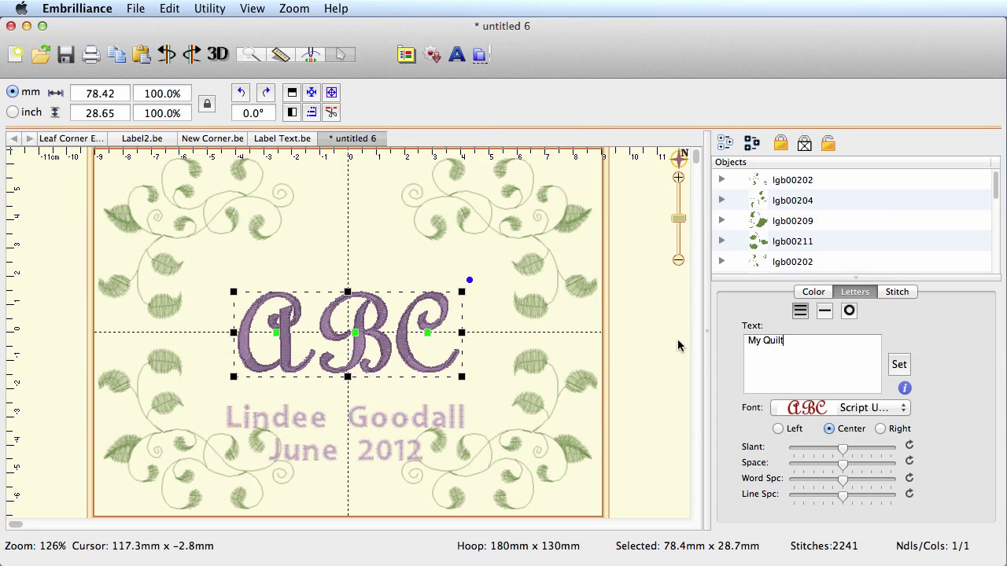
pyautogui.click(896, 362)
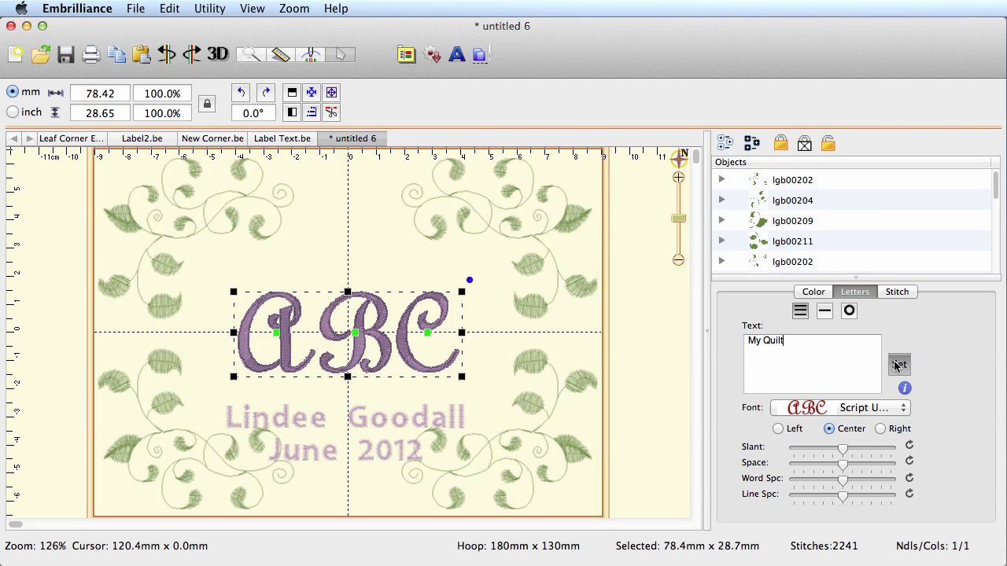
# Step: Apply 'My Quilt', tighten its letter spacing, and scale the title to 80.6%
pyautogui.click(881, 368)
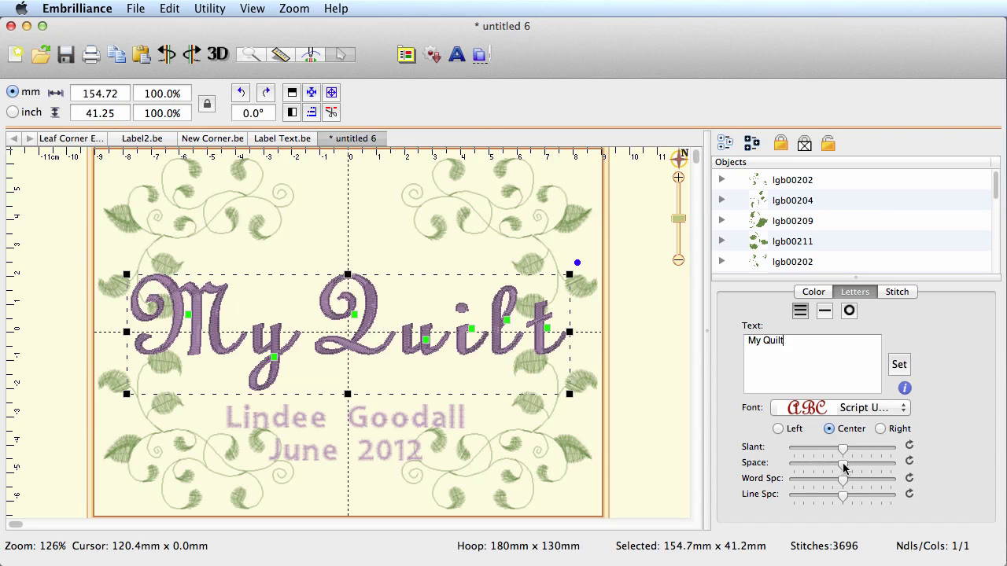
pyautogui.moveTo(841, 469); pyautogui.dragTo(811, 472)
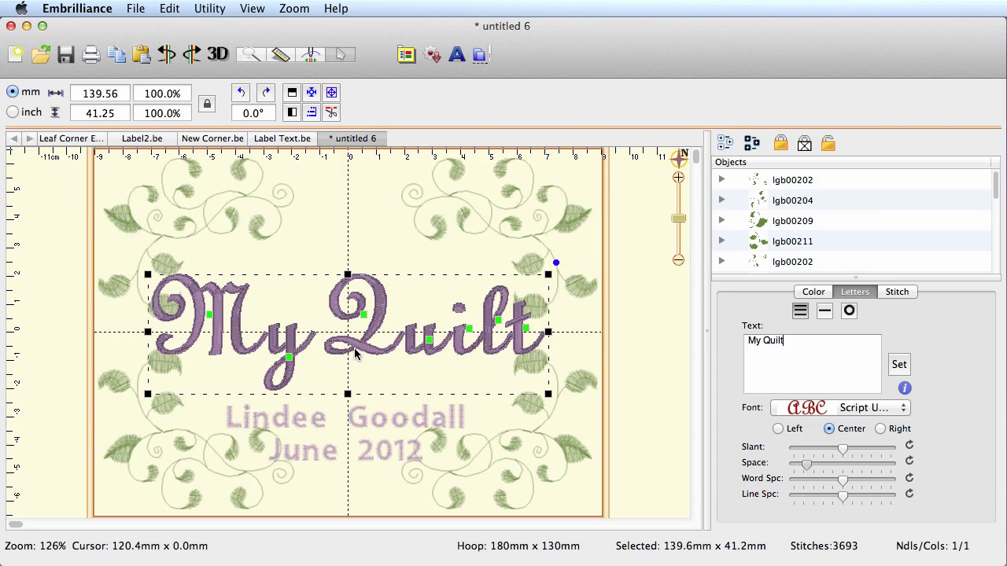
pyautogui.moveTo(548, 266); pyautogui.dragTo(481, 316)
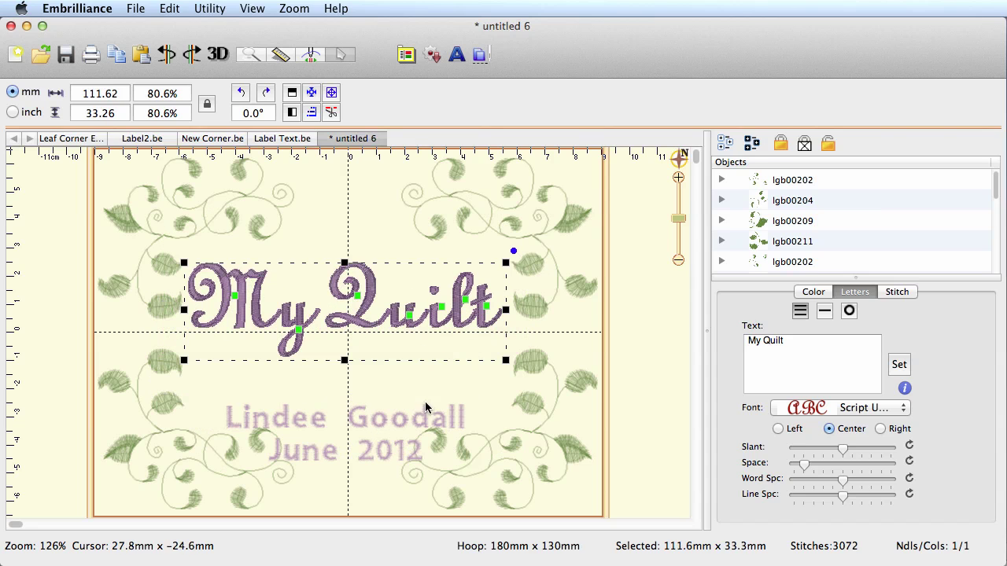
# Step: Move the name-and-date lettering up, just beneath the title
pyautogui.click(423, 424)
pyautogui.moveTo(423, 425); pyautogui.dragTo(427, 382)
pyautogui.click(547, 325)
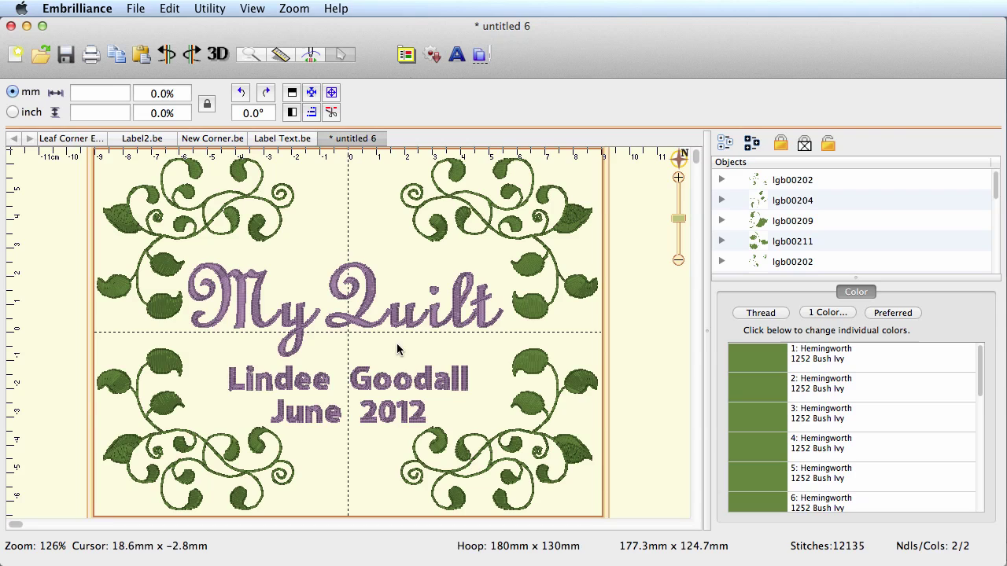
pyautogui.click(136, 9)
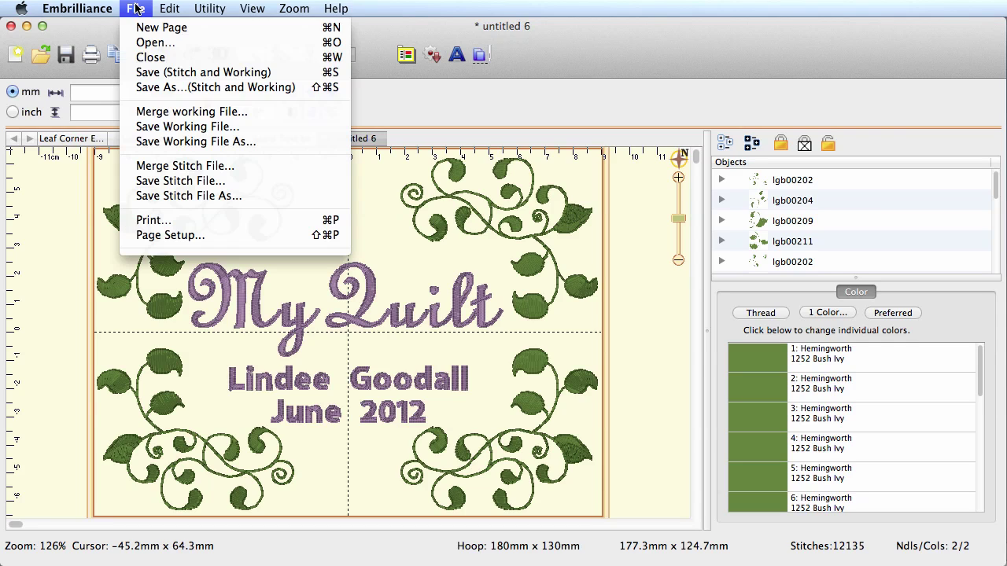
pyautogui.click(161, 72)
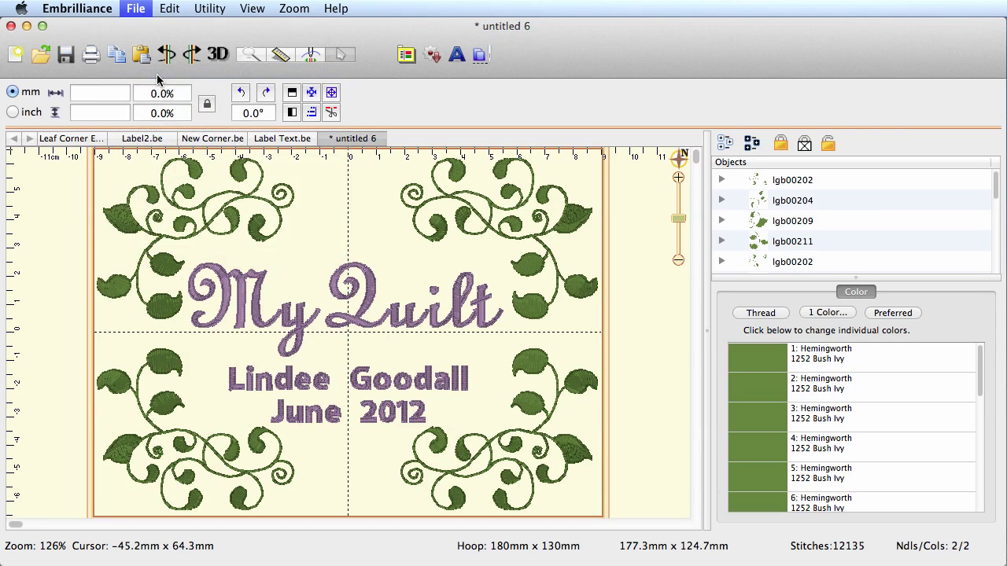
# Step: Change the script title's text to 'Next Quilt' and apply it
pyautogui.click(298, 329)
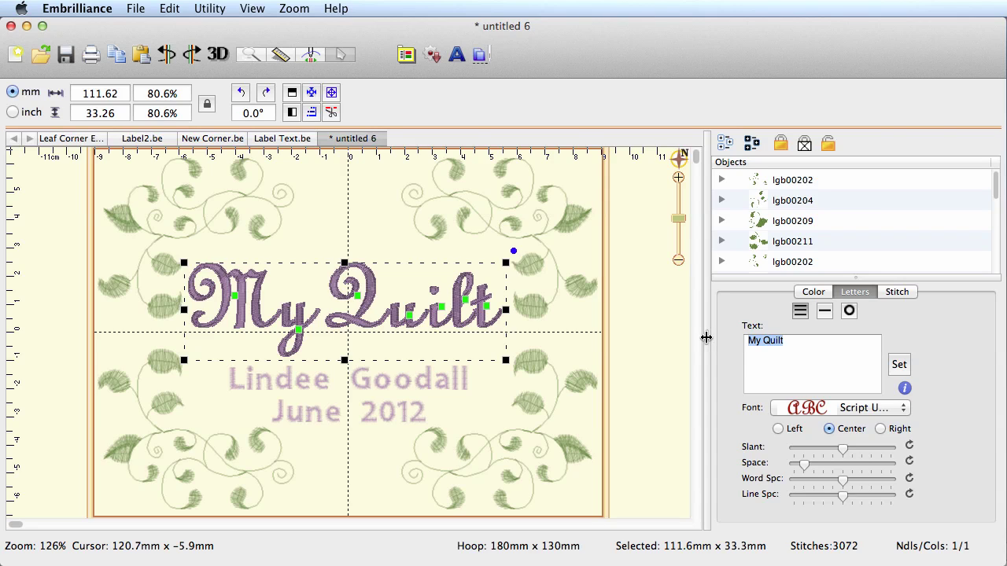
pyautogui.write('Nikk')
pyautogui.press('BackSpace')
pyautogui.press('BackSpace')
pyautogui.press('BackSpace')
pyautogui.write('ext Quilt')
pyautogui.click(895, 367)
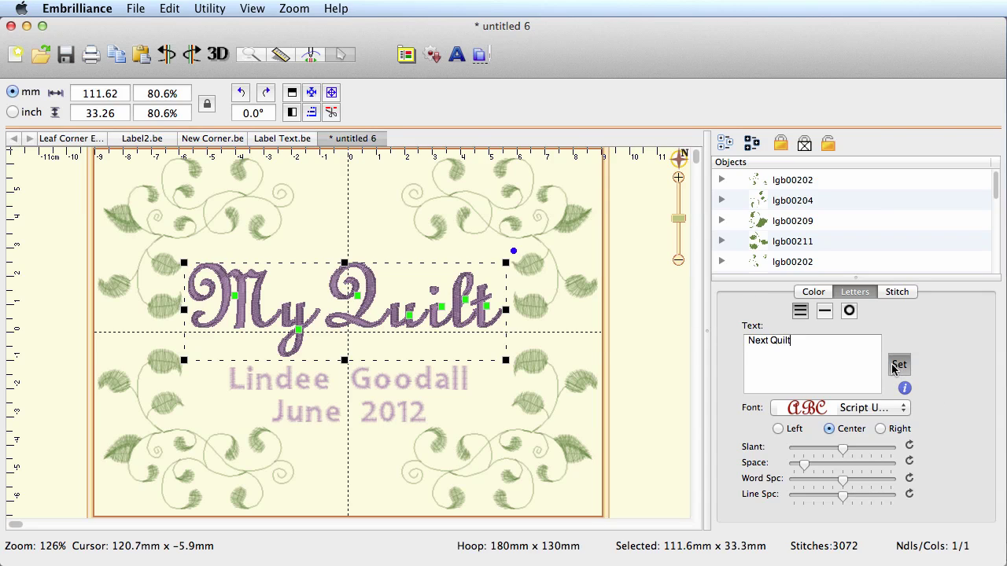